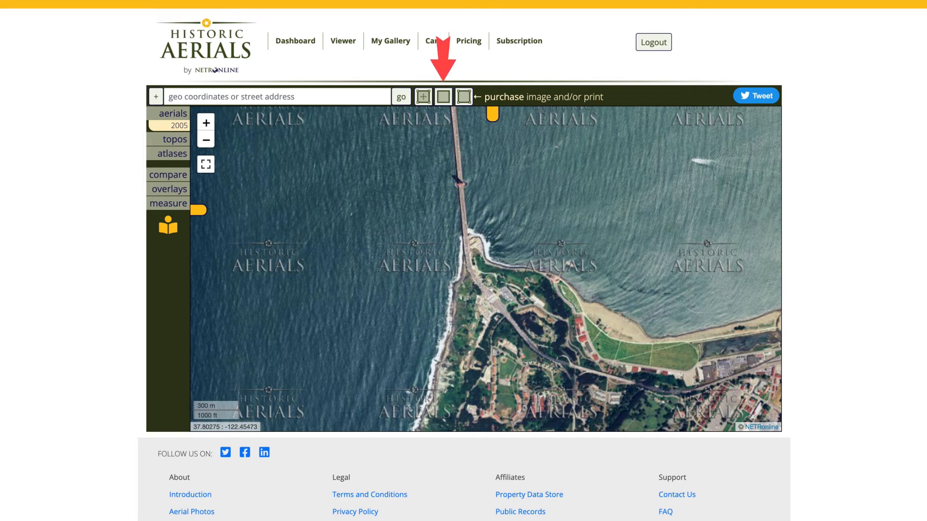
Step: Capture a 500 ft. scale square selection over the bridge's southern landing and save it to the gallery as "Golden Gate Bridge"
left_click(443, 97)
mouse_move(492, 266)
left_mouse_down()
mouse_move(501, 267)
mouse_move(489, 263)
left_mouse_up()
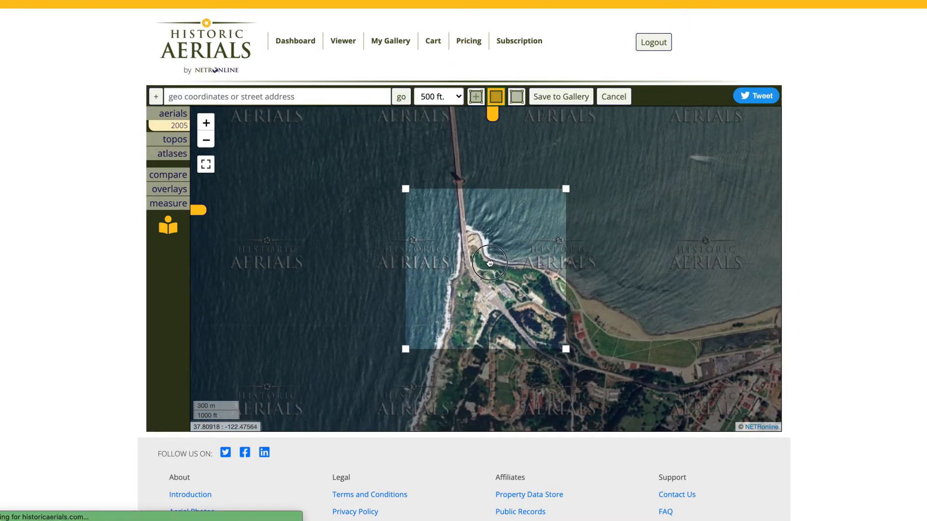
left_click(575, 98)
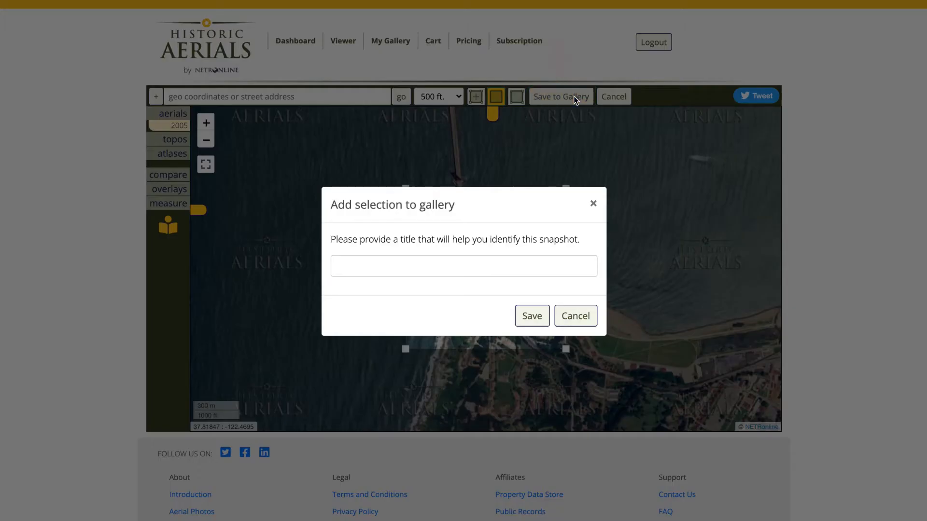
left_click(538, 262)
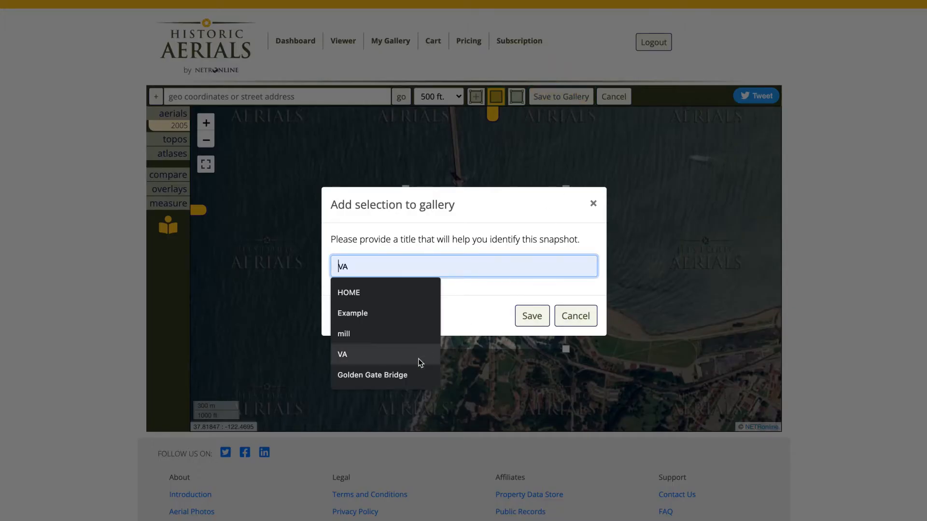
left_click(408, 371)
left_click(527, 317)
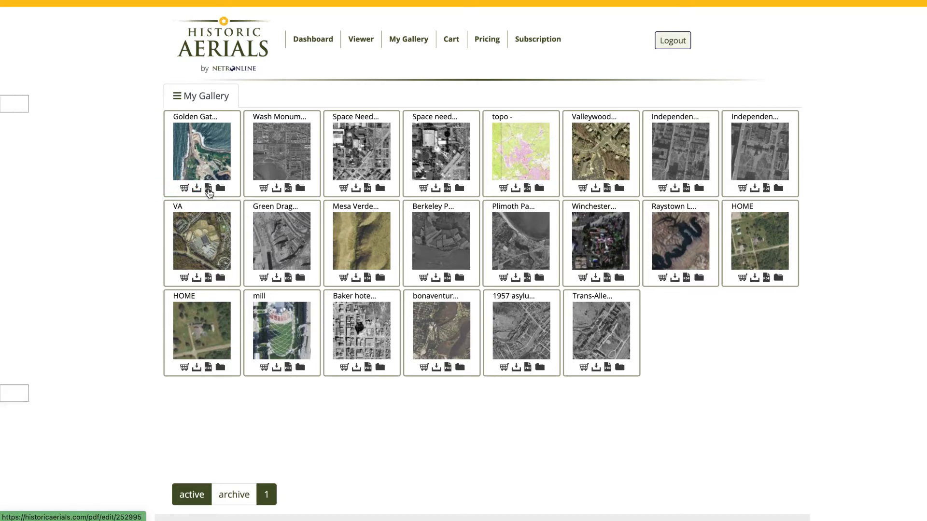
Step: Open the Golden Gate gallery item in the PDF builder and enter "Notes" in the box below the photograph
left_click(208, 188)
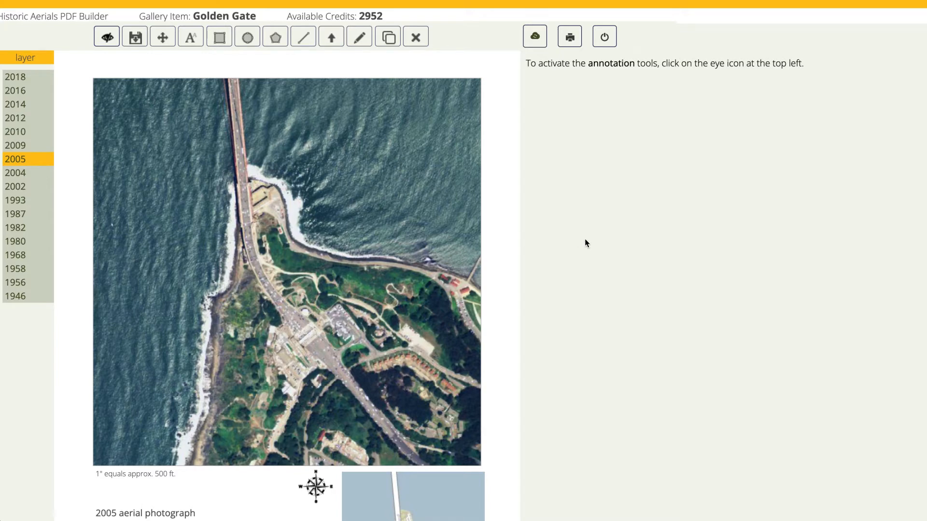
scroll(584, 239, "down", 2)
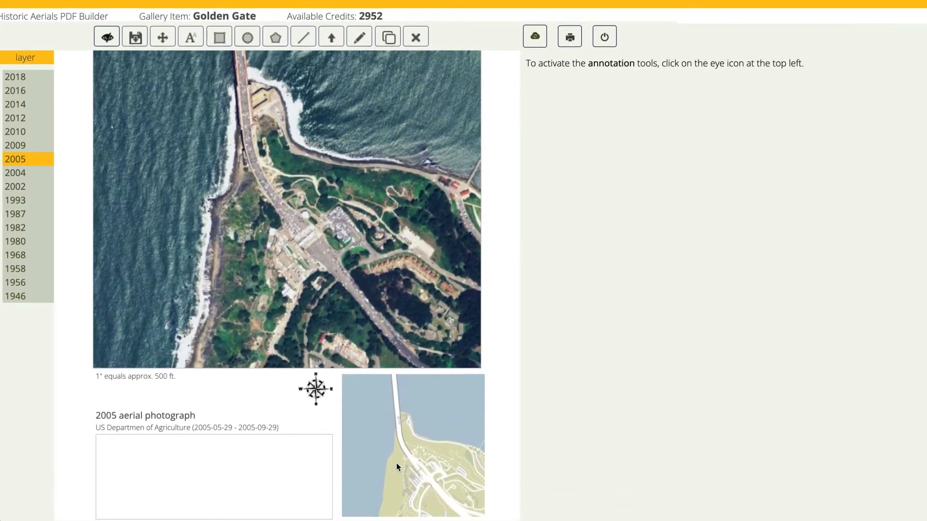
left_click(175, 468)
type("Notes")
left_click(581, 427)
Step: Activate the annotation tools and add a text box reading "Add text" on the water east of the bridge
scroll(581, 427, "up", 1)
left_click(107, 38)
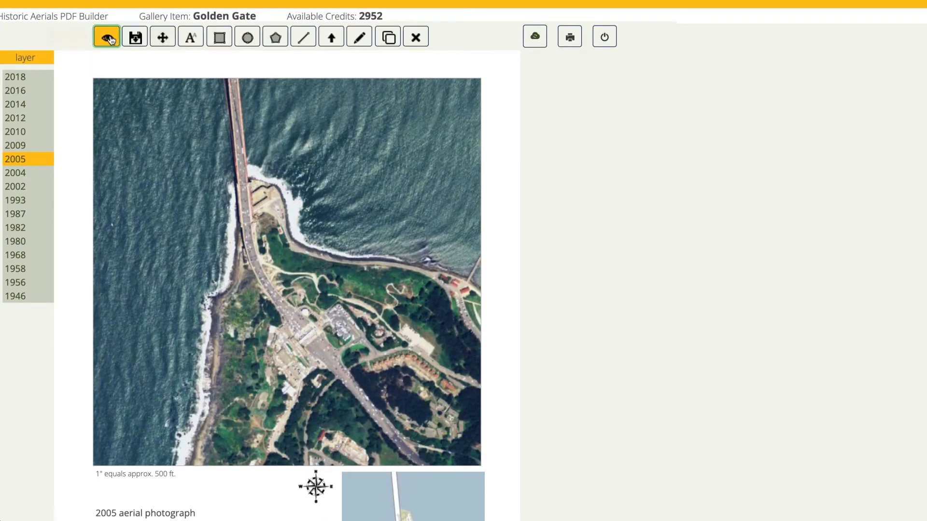
left_click(191, 37)
left_click_drag(309, 131, 406, 181)
type("Add")
key("Return")
type("Text")
Step: Set the annotation text color to white (#ffffff) and adjust the text box so its text fits on one line
left_click(226, 69)
left_click(218, 84)
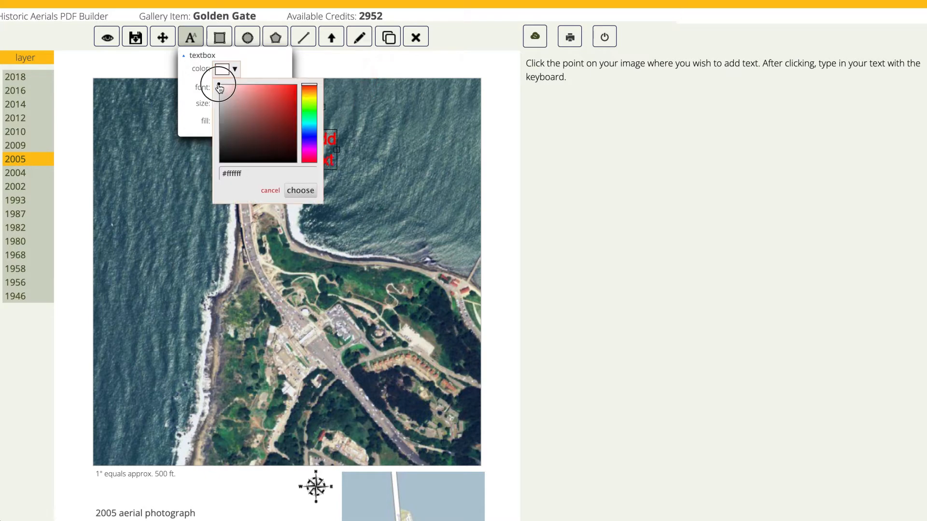
left_click(300, 190)
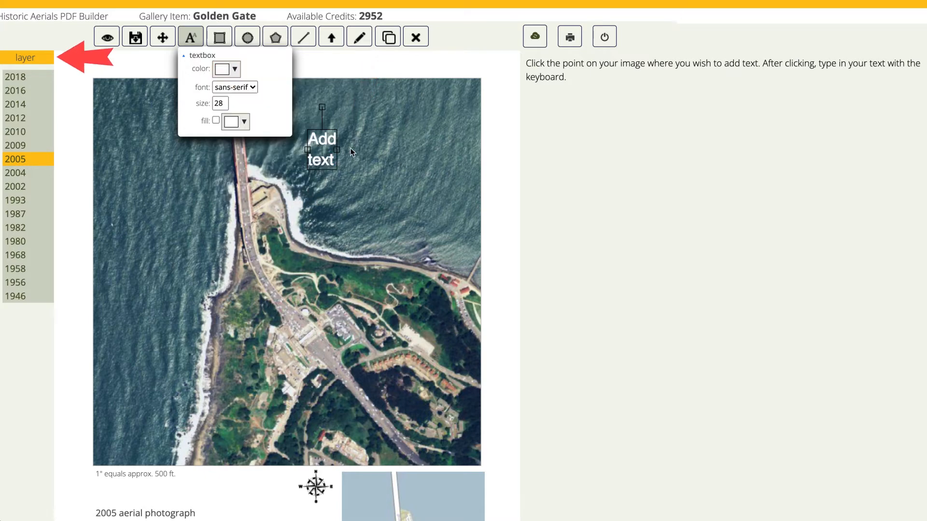
left_click_drag(345, 143, 355, 153)
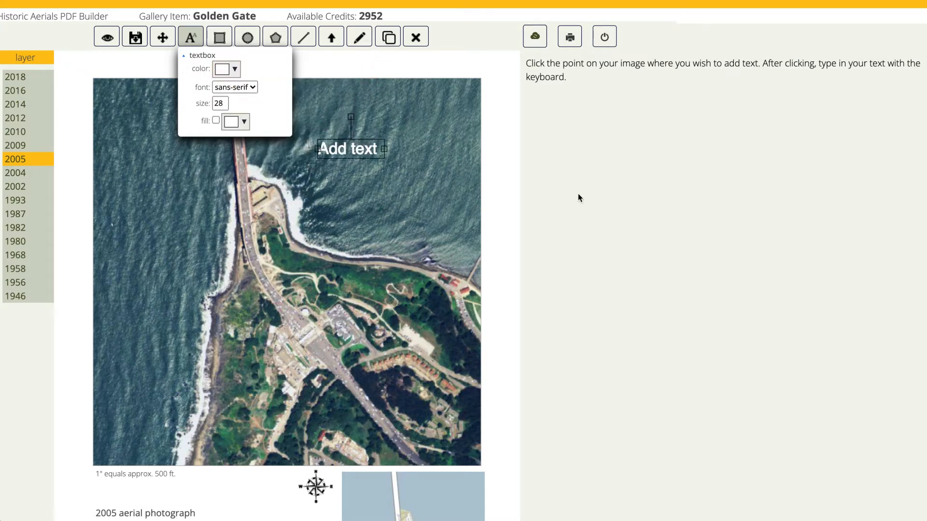
left_click(184, 56)
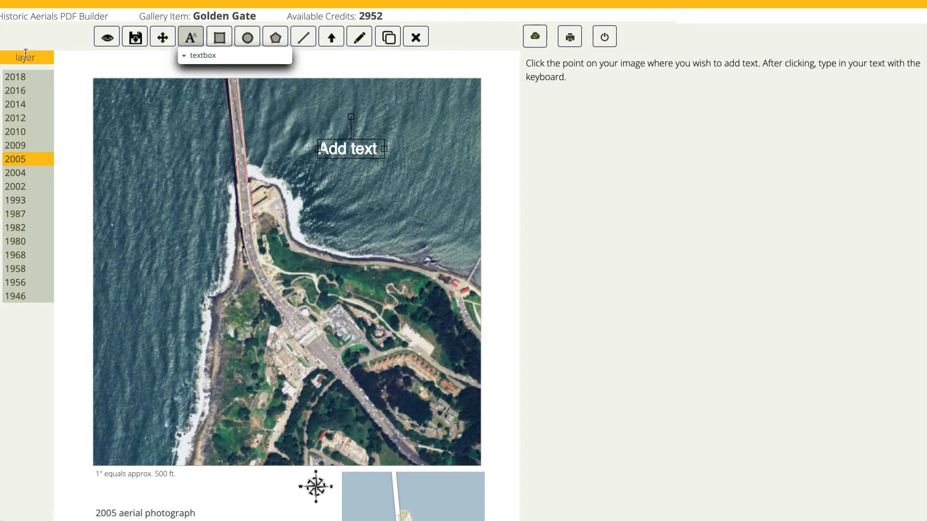
Step: Switch the aerial photograph to the 2018 layer and nudge the "Add text" annotation slightly down and left
left_click(26, 78)
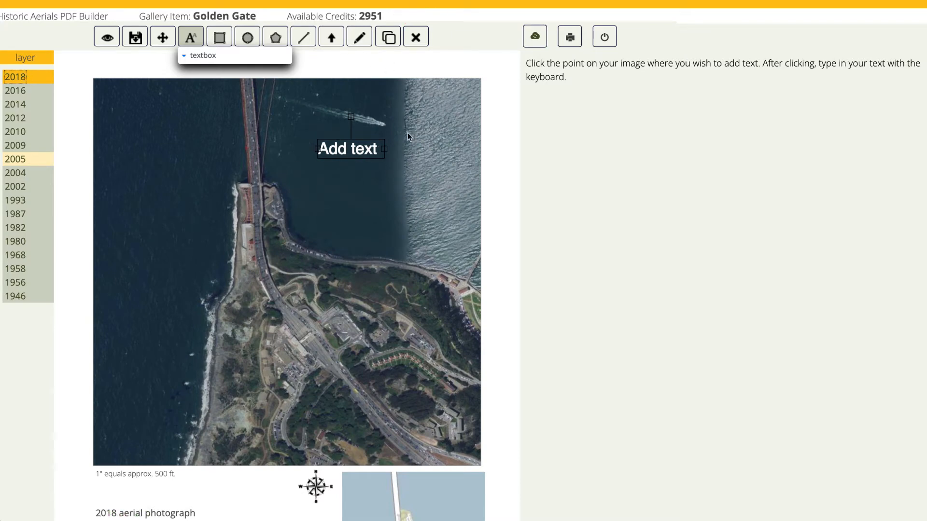
left_click_drag(360, 149, 357, 152)
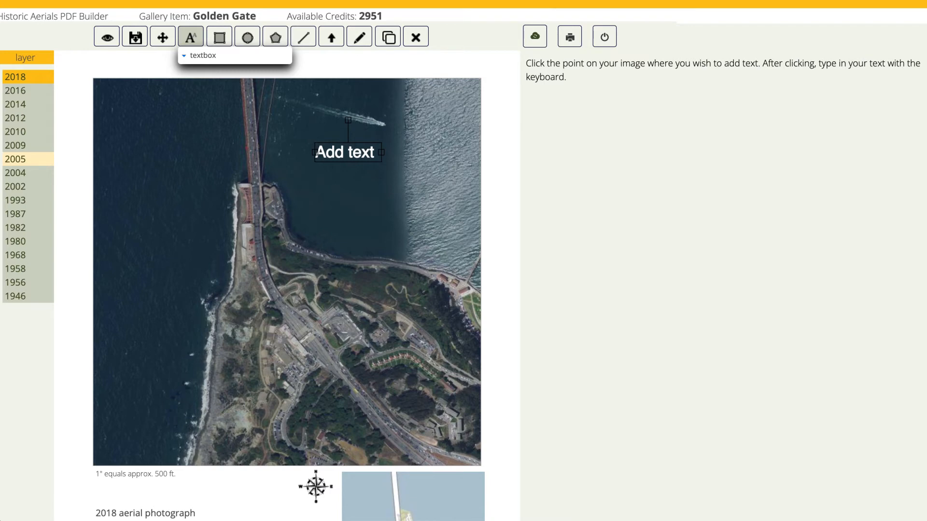
Step: Save the current annotation as a custom annotation set identified as "Text"
left_click(135, 37)
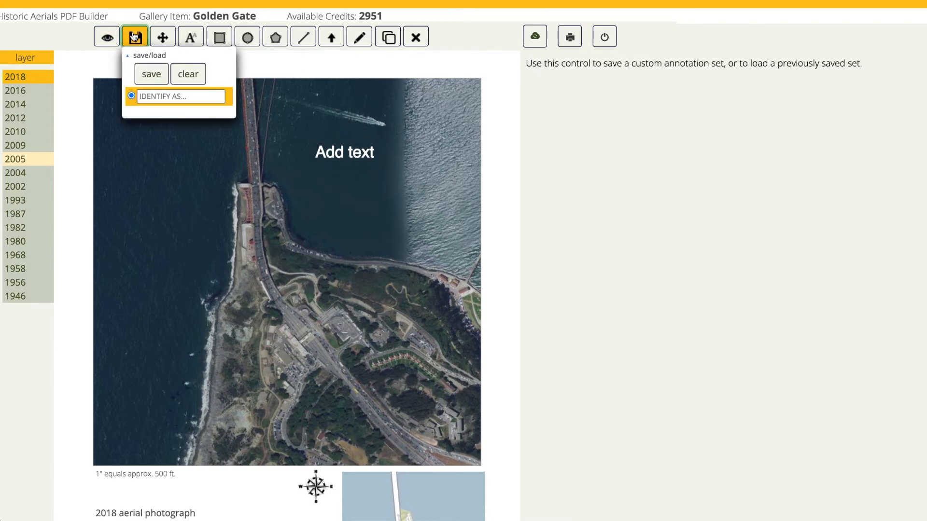
left_click(162, 97)
type("Text")
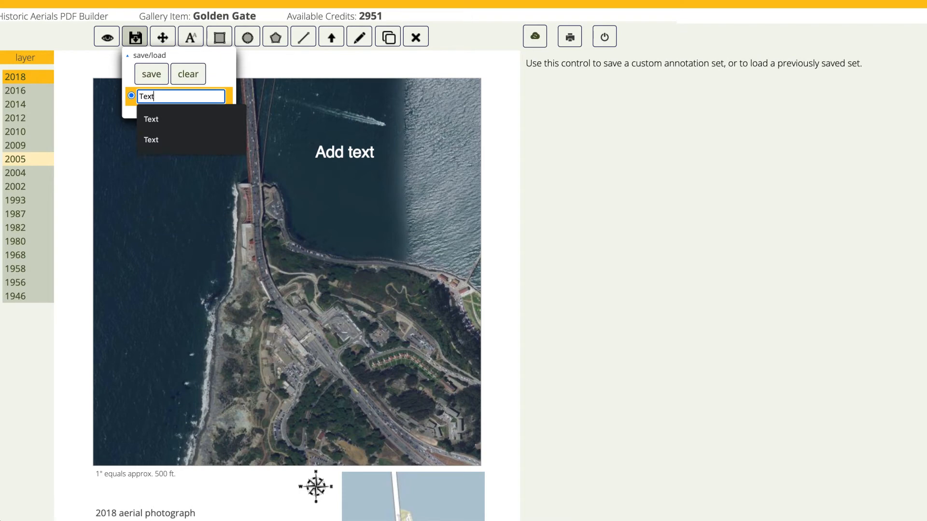
left_click(158, 81)
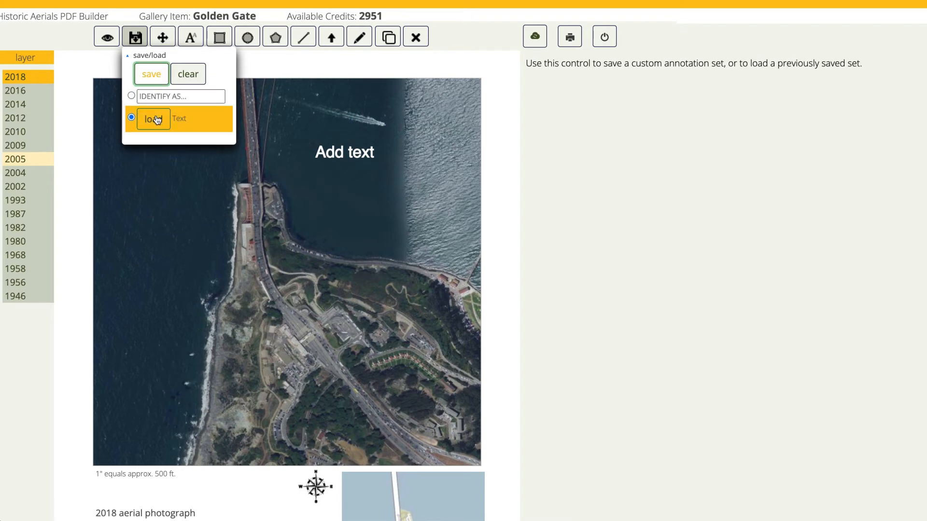
Step: Clear the annotations from the image and draw a red square around the bridge's southern landing
left_click(175, 76)
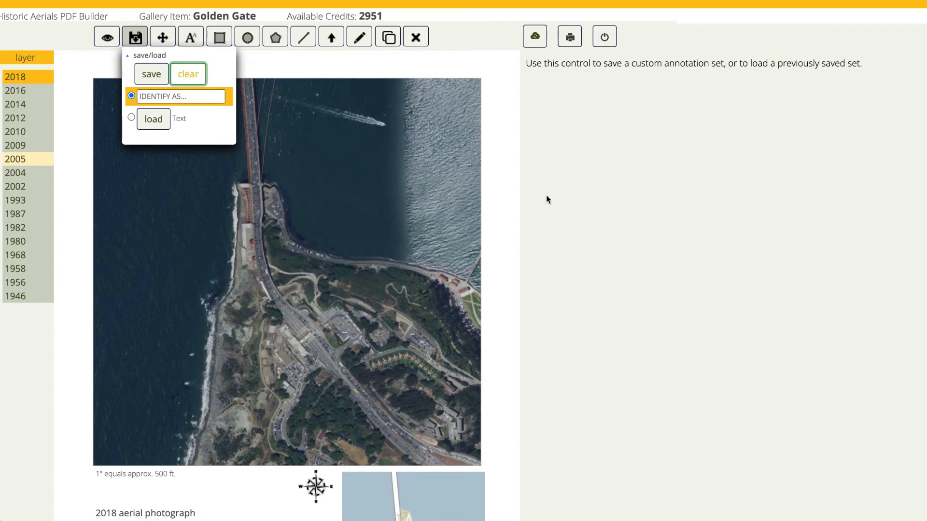
left_click(219, 37)
left_click_drag(217, 186, 315, 283)
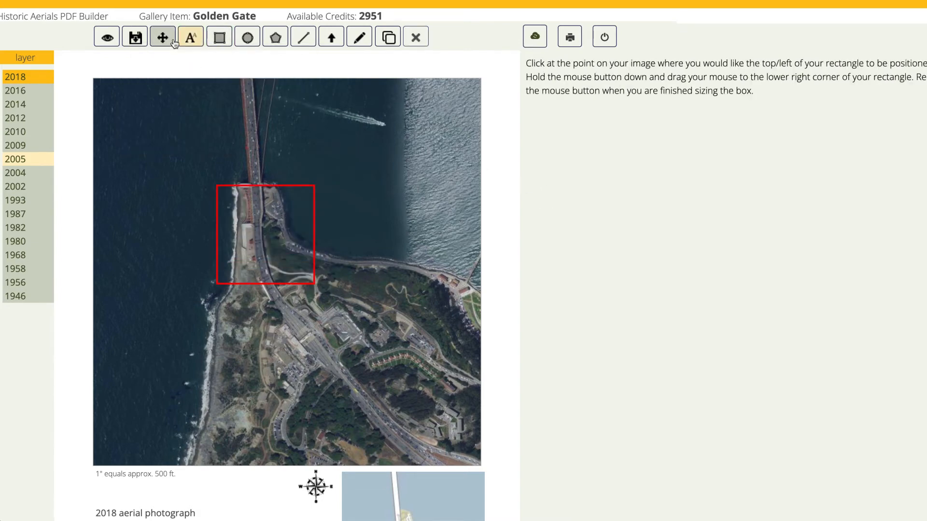
Step: Save the drawn annotation as a set identified as "Square" and load the saved "Text" set onto the image
left_click(135, 37)
left_click(166, 97)
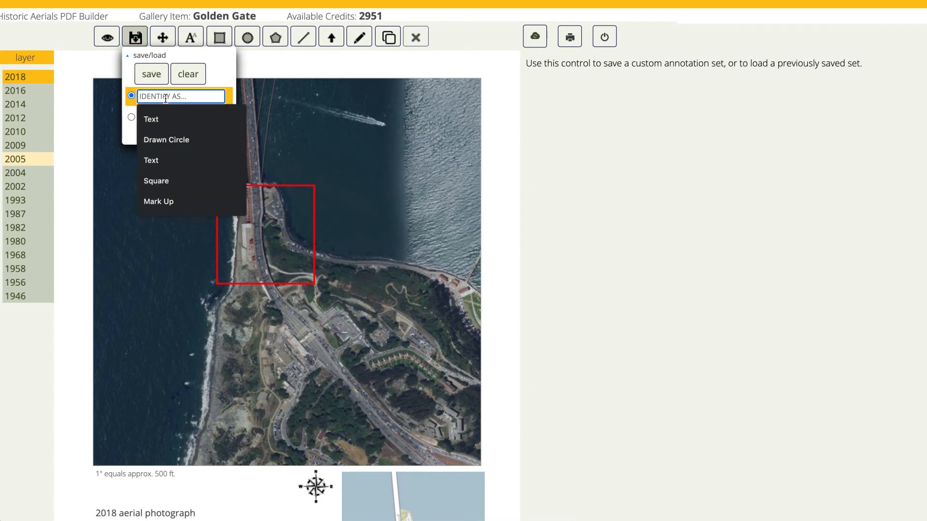
left_click(156, 179)
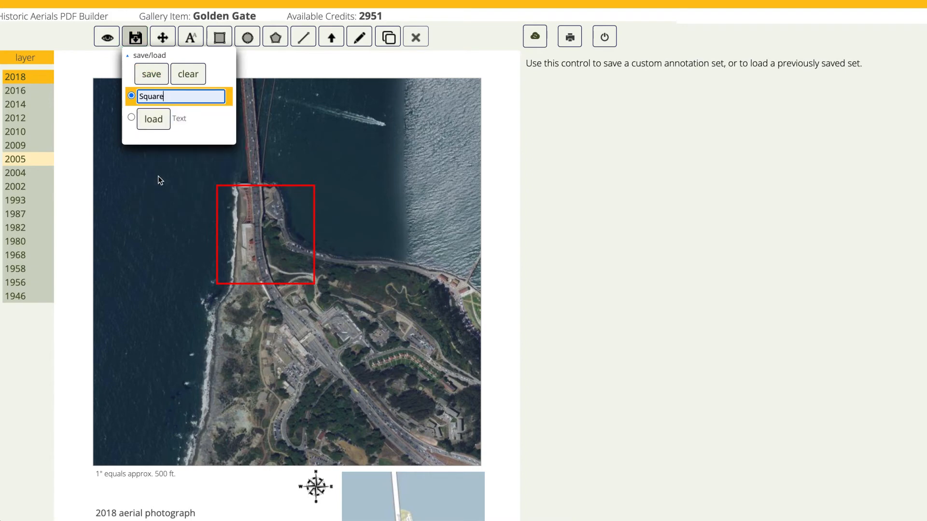
left_click(153, 77)
left_click(153, 119)
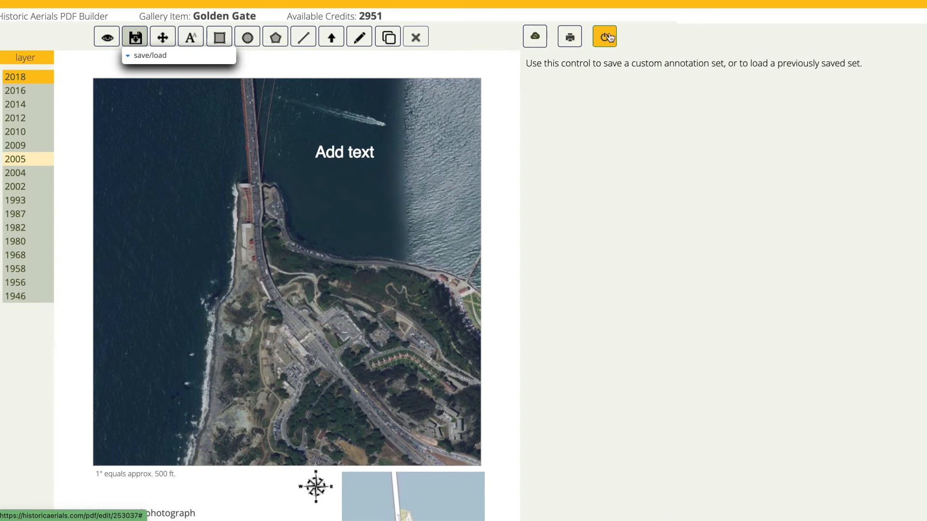
Step: Open the print and download options and include the 2018 and 2005 photographs, each with a seal
left_click(572, 38)
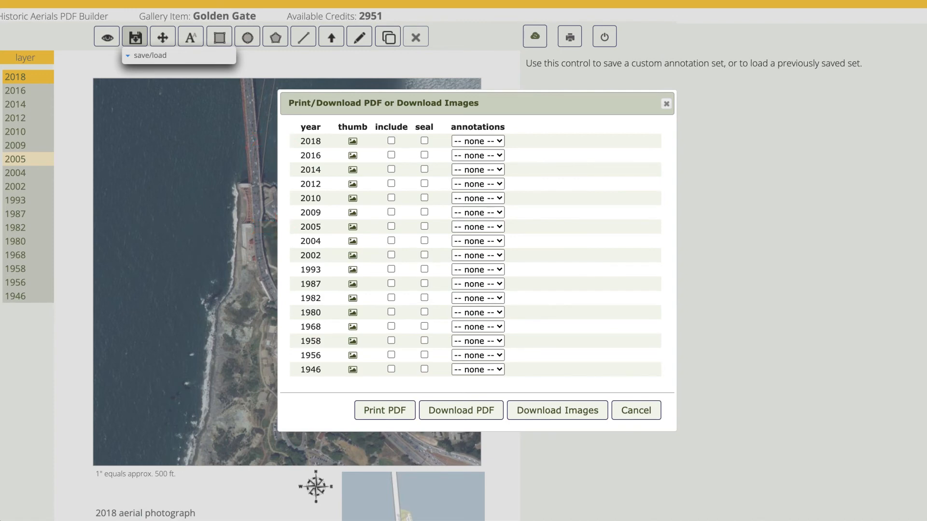
left_click(390, 141)
left_click(391, 184)
left_click(425, 141)
left_click(424, 226)
Step: Assign the "Square" annotation set to the 2018 photograph and the "Text" set to the 2005 photograph
left_click(468, 142)
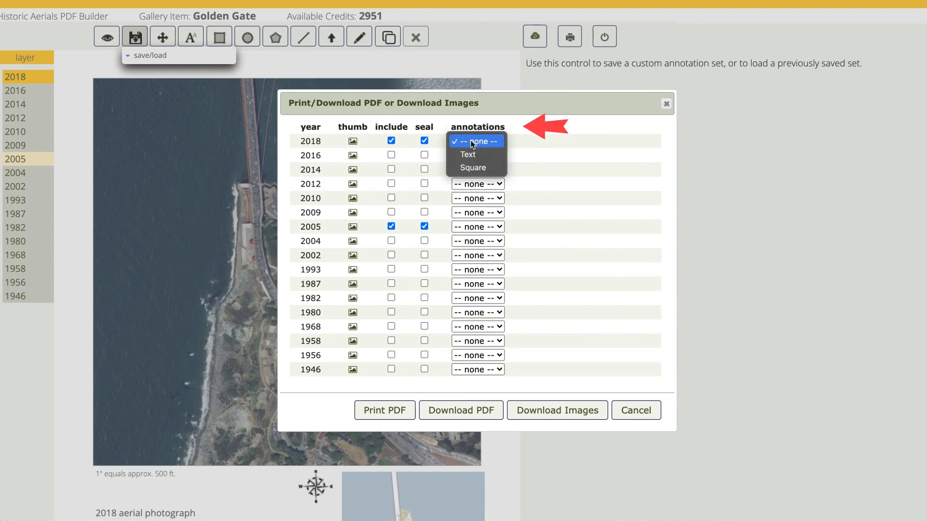
left_click(476, 168)
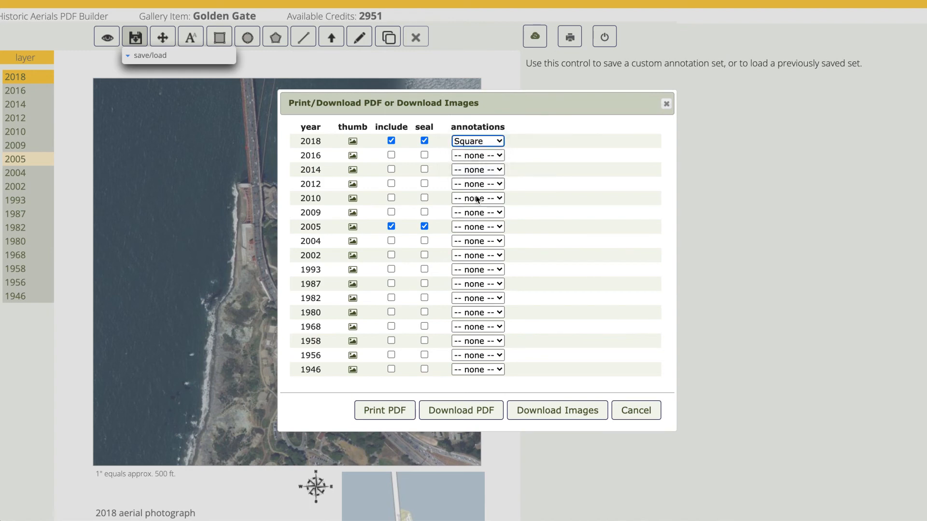
left_click(474, 227)
left_click(470, 240)
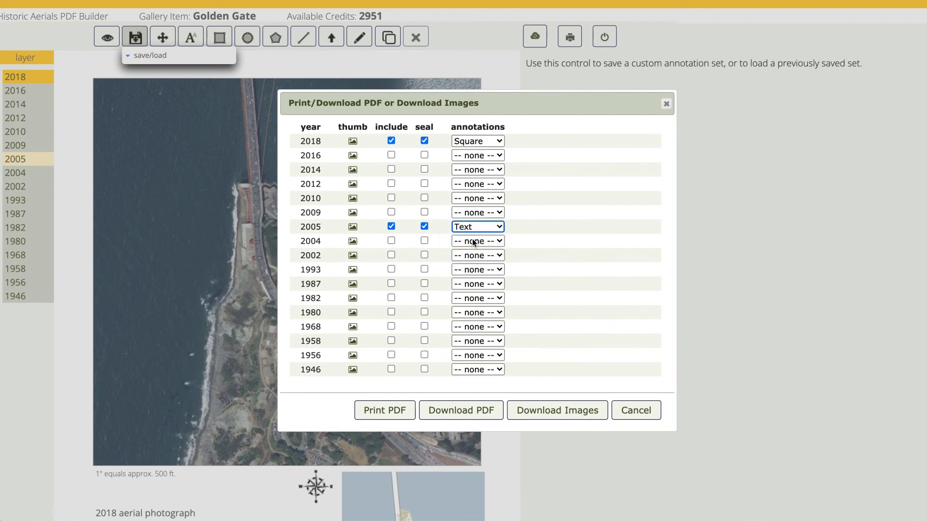